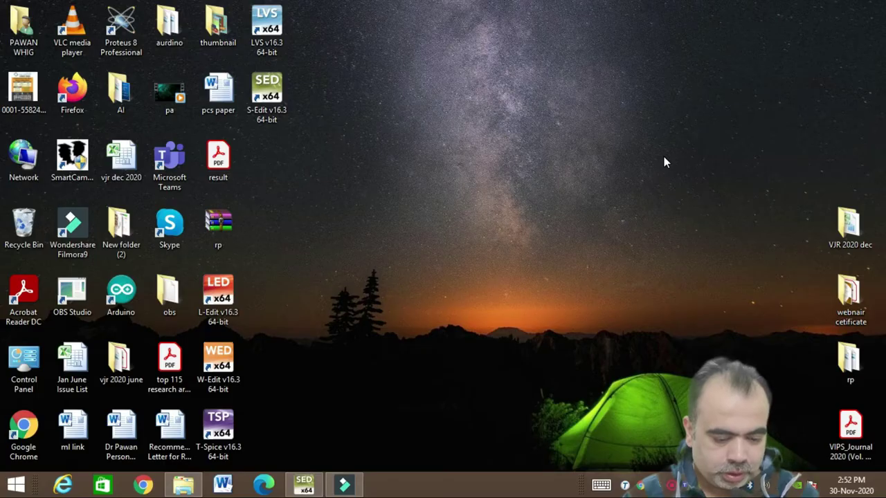
# - Open the Tanner EDA Software 2020 folder in Downloads
pyautogui.click(183, 484)
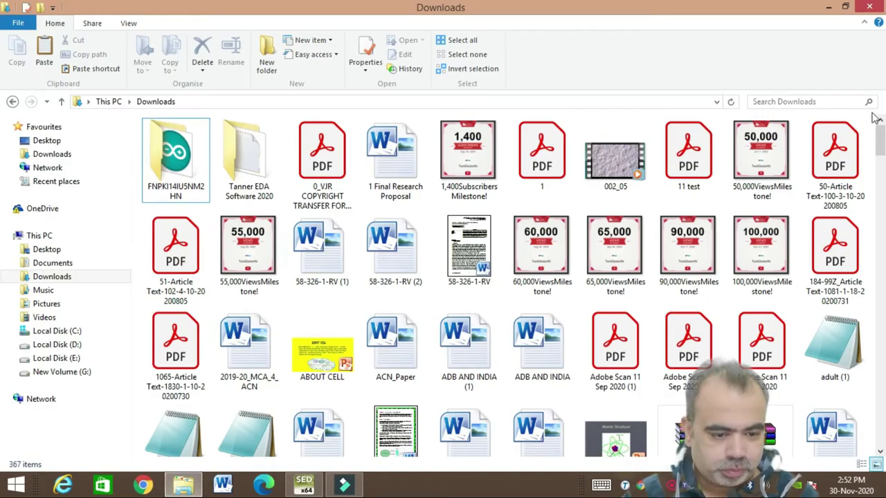
pyautogui.click(865, 102)
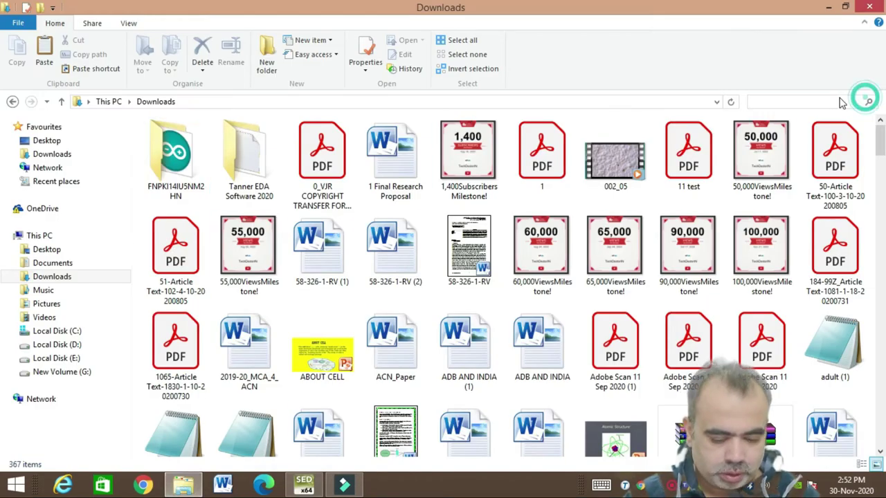
pyautogui.click(231, 156)
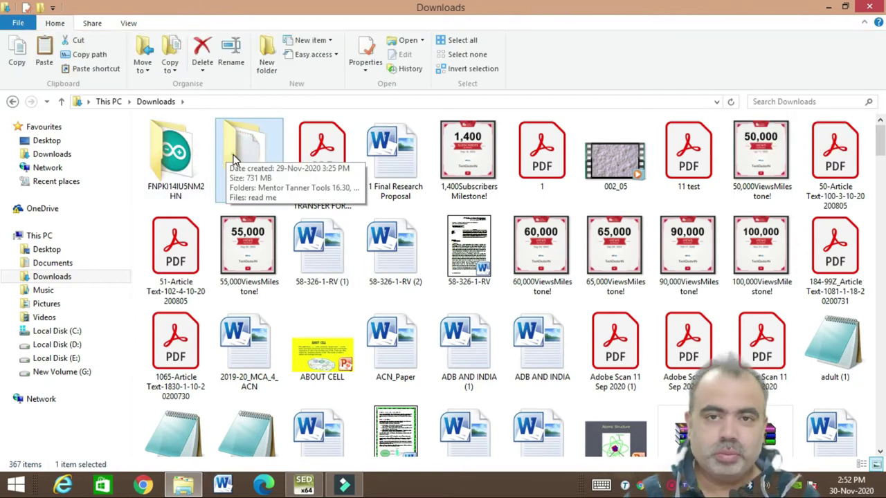
pyautogui.doubleClick(233, 159)
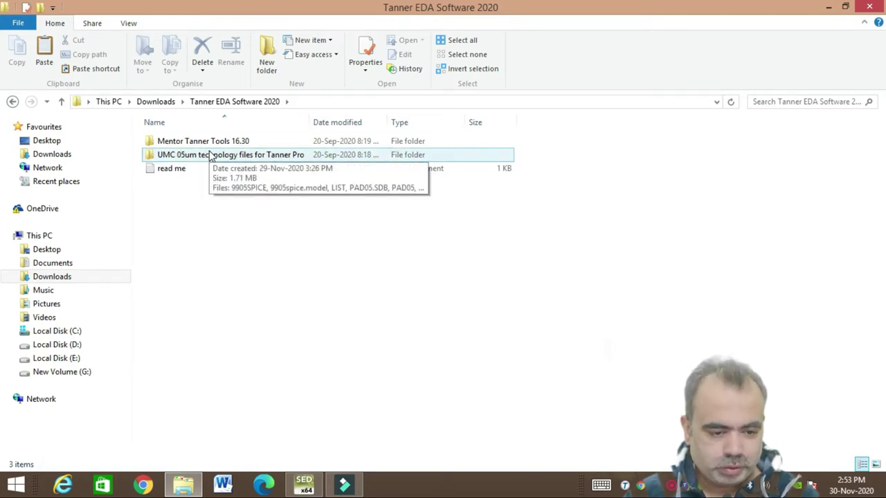
# - Open Mentor Tanner Tools 16.30 > Tanner Tools V16.30 - 64Bit and launch setup.exe
pyautogui.doubleClick(211, 143)
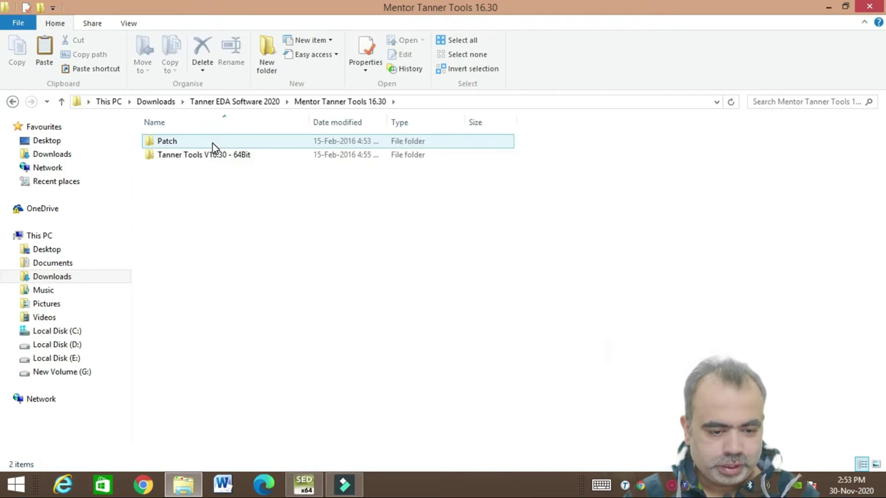
pyautogui.click(213, 159)
pyautogui.doubleClick(213, 157)
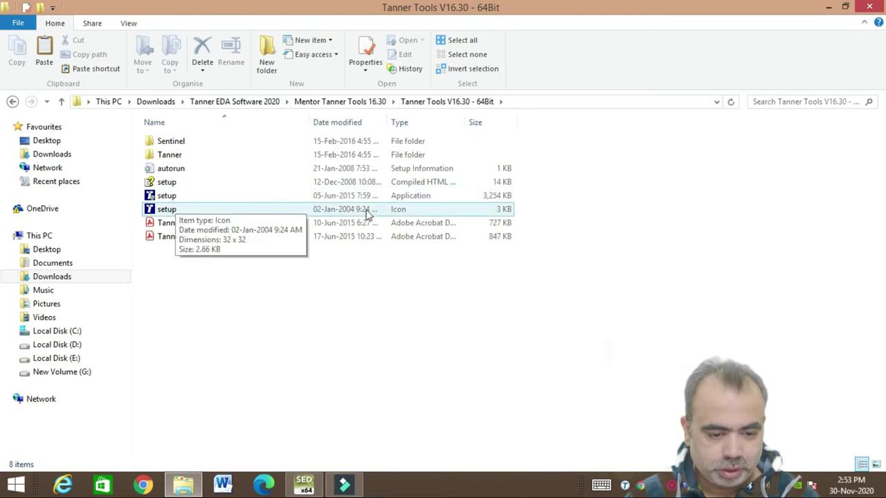
pyautogui.doubleClick(250, 200)
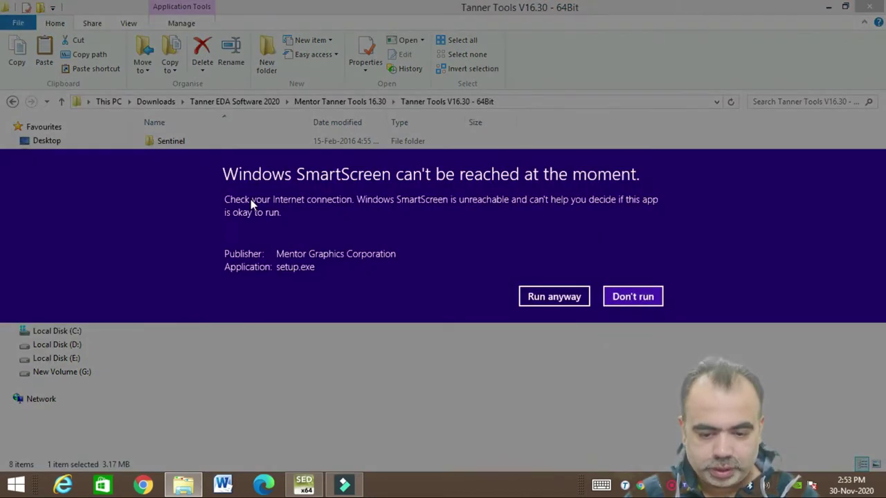
# - Let setup run and choose a Typical workstation with a Local license configuration
pyautogui.click(560, 297)
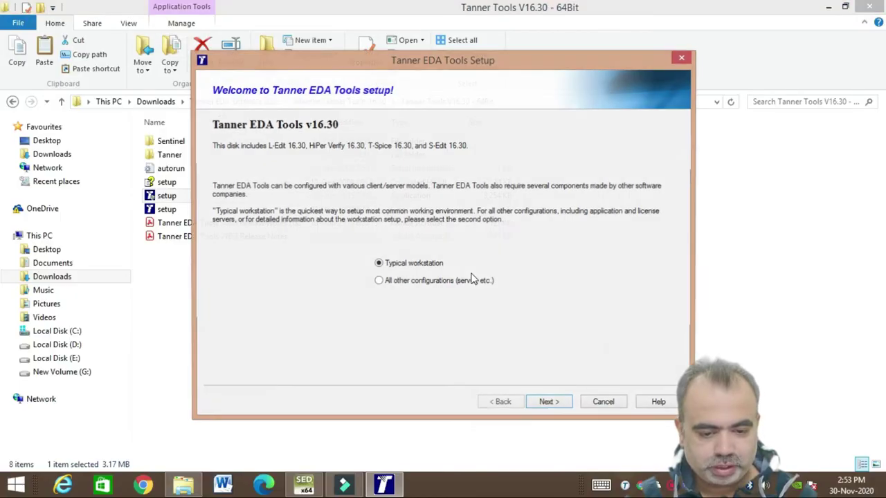
pyautogui.click(549, 405)
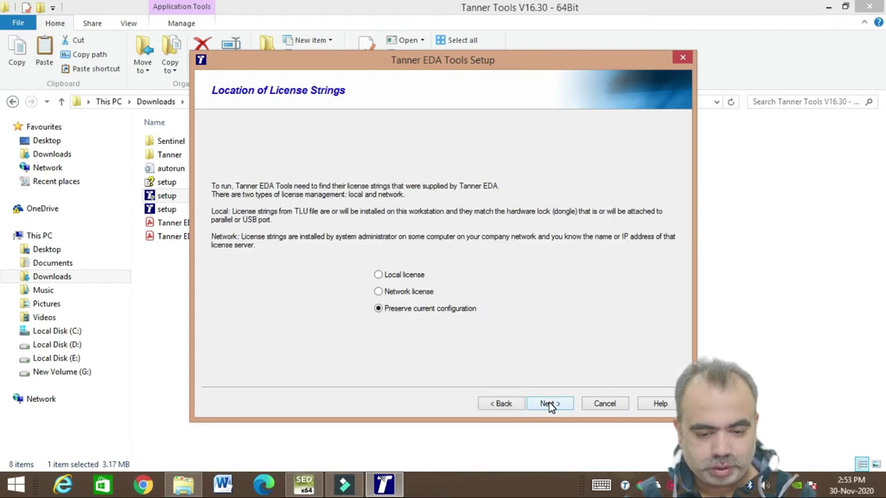
pyautogui.click(392, 278)
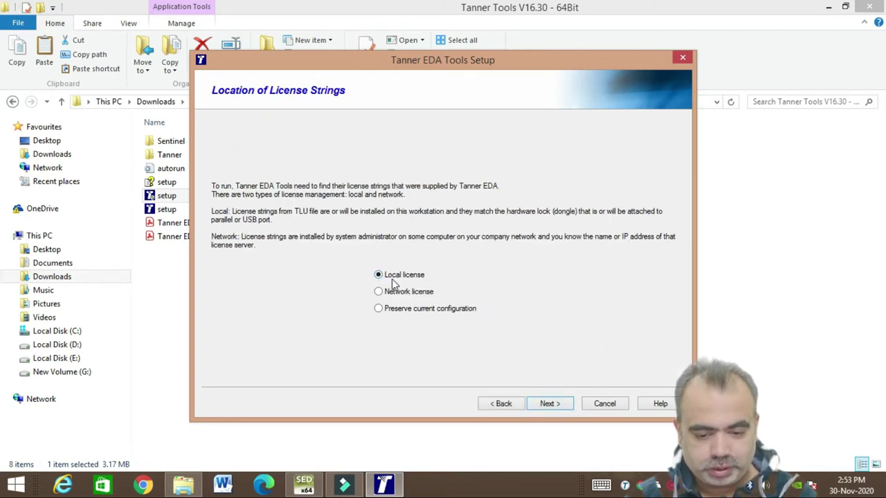
pyautogui.click(545, 404)
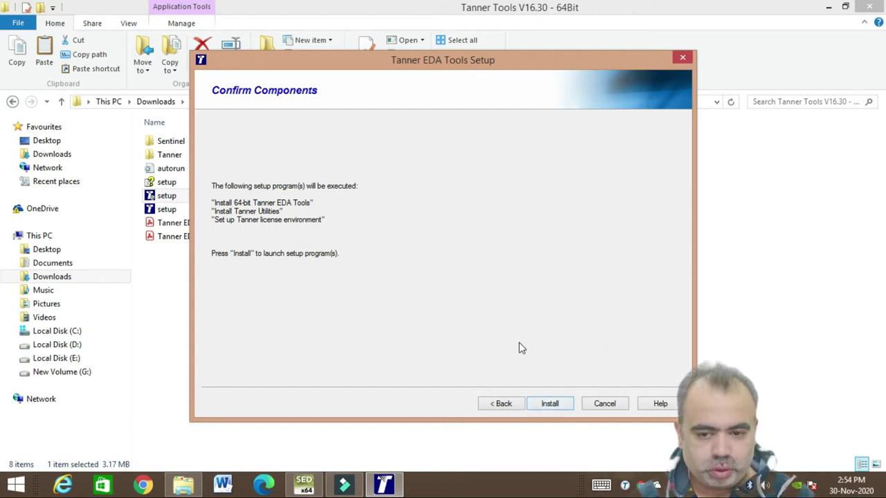
# - Finish the installer, dismiss the compatibility warning and reveal the desktop
pyautogui.click(681, 61)
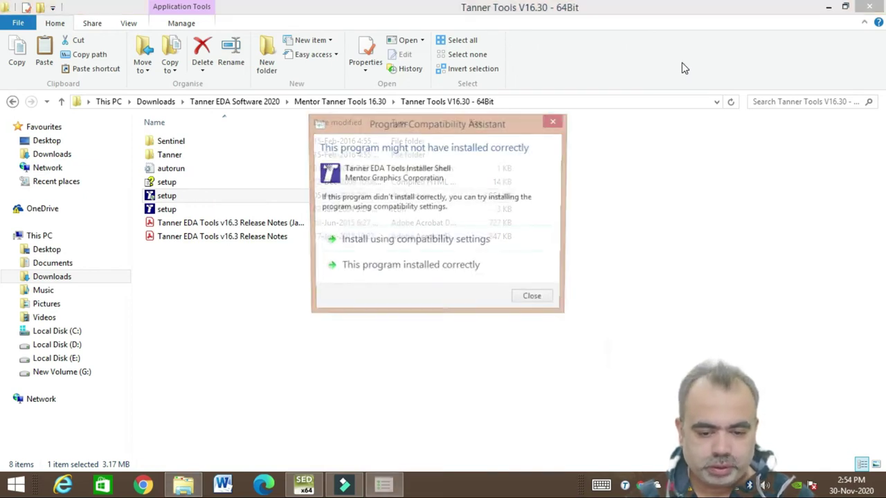
pyautogui.click(536, 299)
pyautogui.click(828, 8)
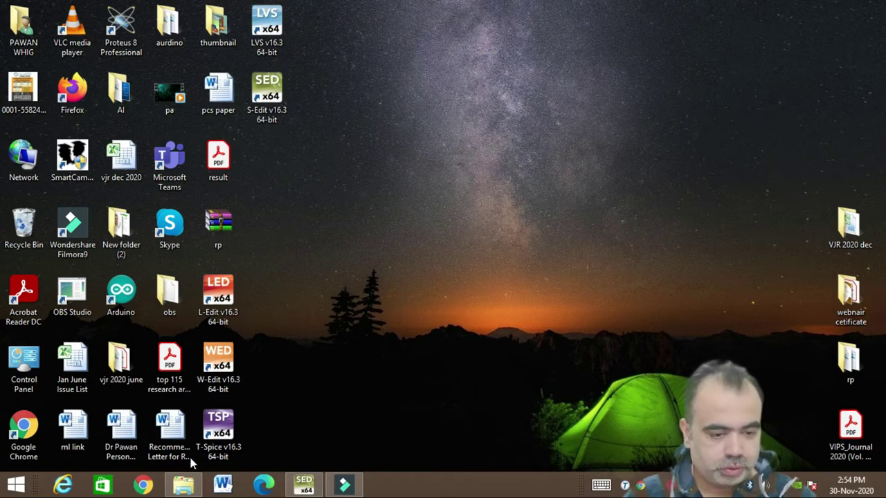
# - Go back up from the installer folder and open Mentor Tanner Tools 16.30 > Patch
pyautogui.click(184, 485)
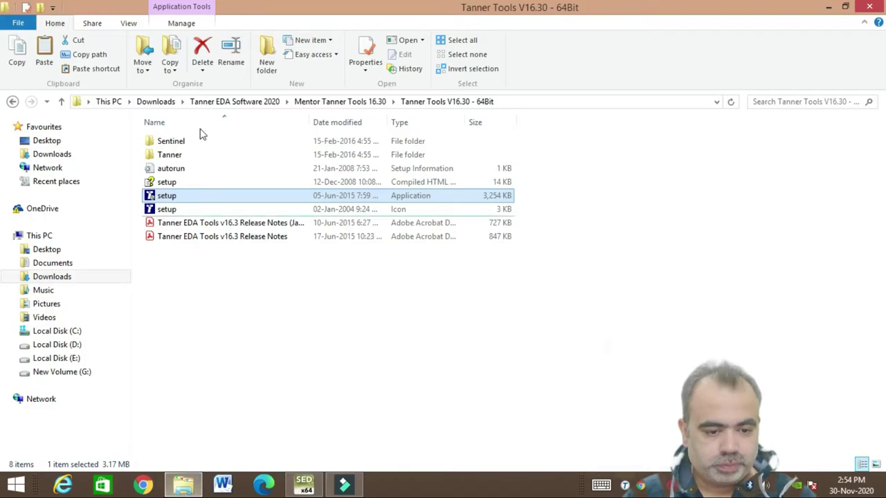
pyautogui.click(326, 102)
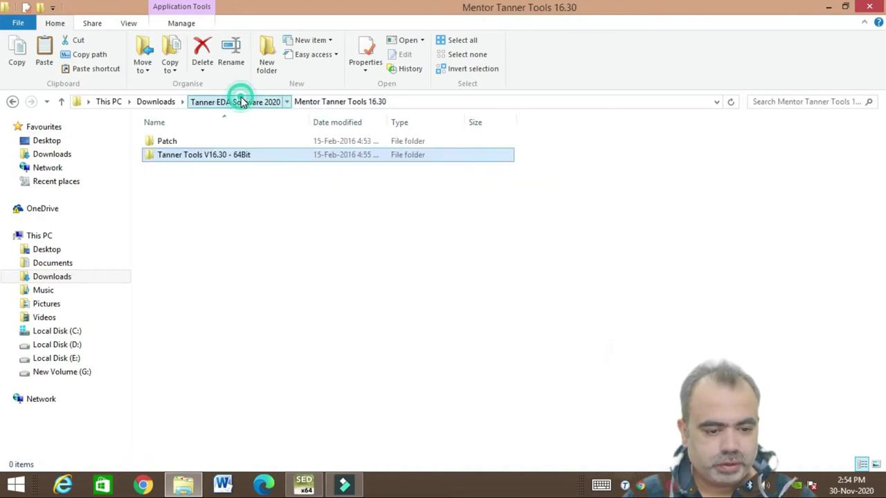
pyautogui.click(239, 101)
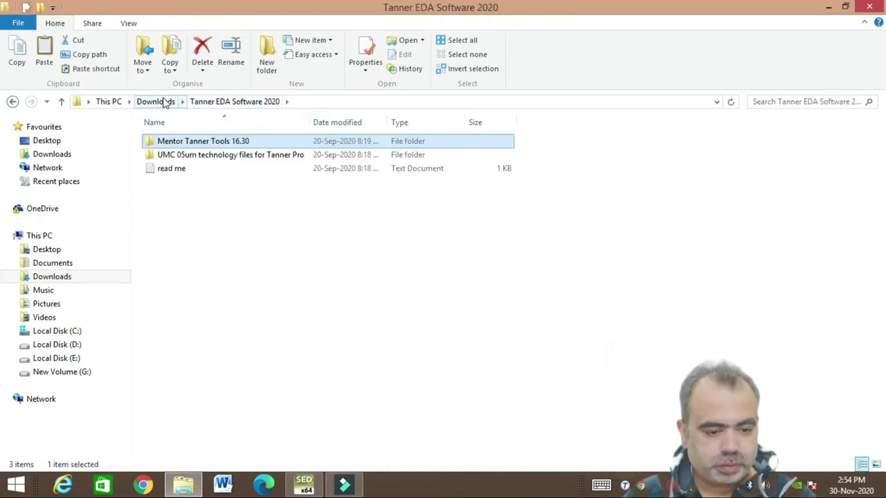
pyautogui.click(213, 143)
pyautogui.doubleClick(214, 142)
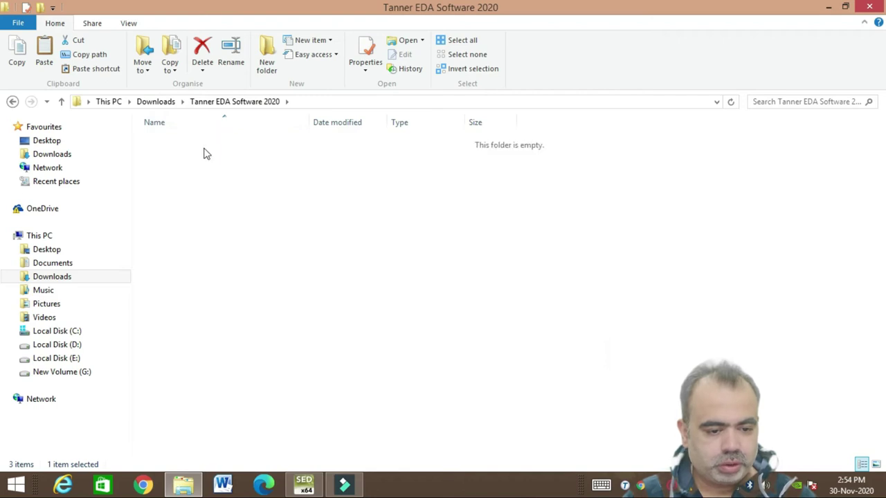
pyautogui.click(184, 142)
pyautogui.doubleClick(183, 142)
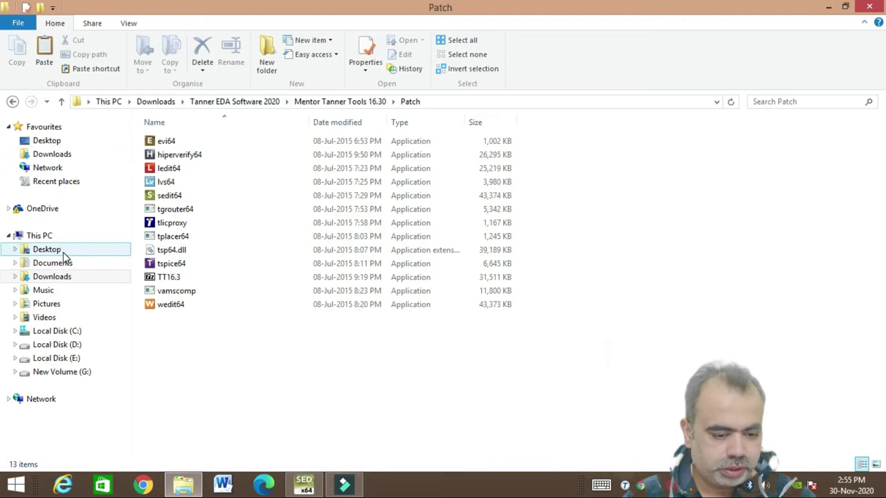
pyautogui.click(76, 332)
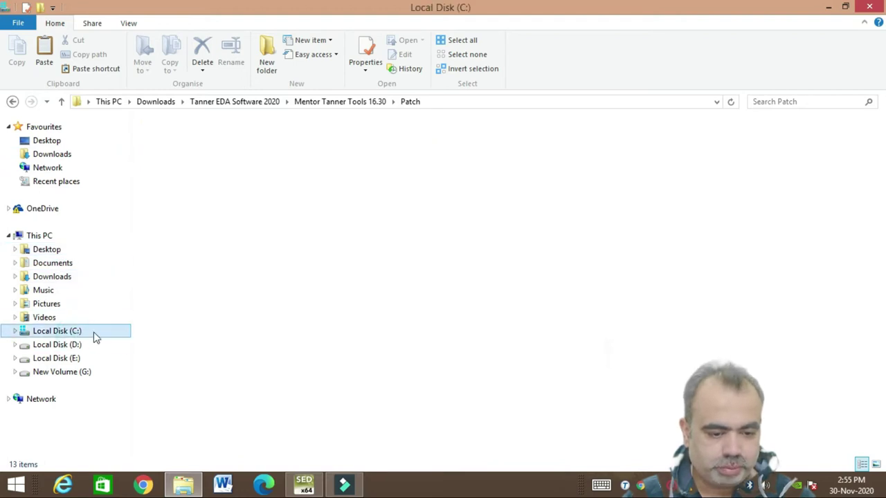
# - Open Program Files > Tanner EDA > Tanner Tools v16.3 and its legacy folder
pyautogui.doubleClick(195, 182)
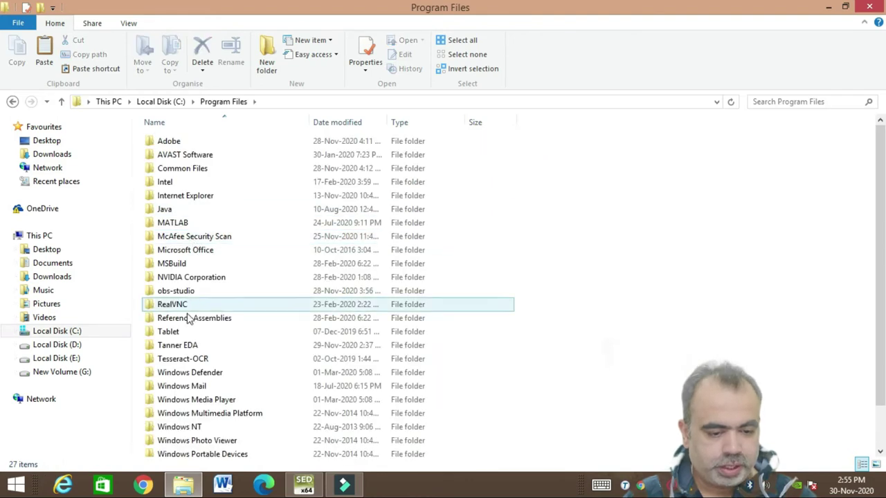
pyautogui.doubleClick(184, 345)
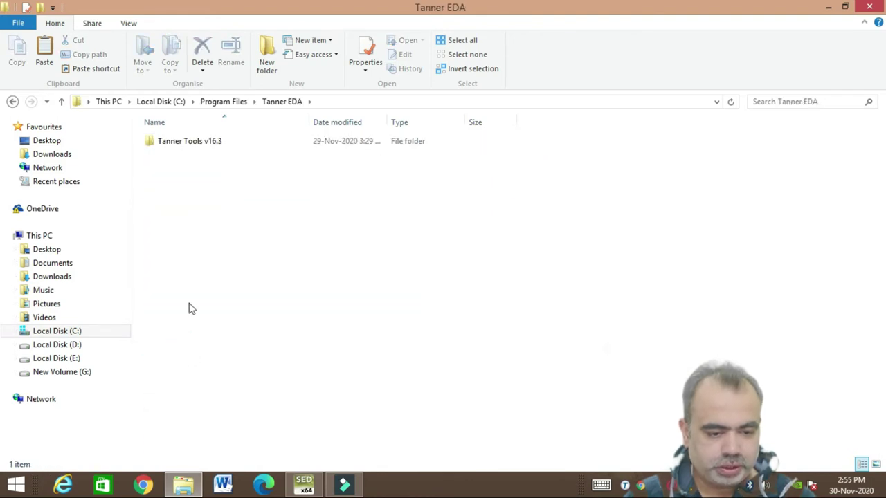
pyautogui.doubleClick(224, 142)
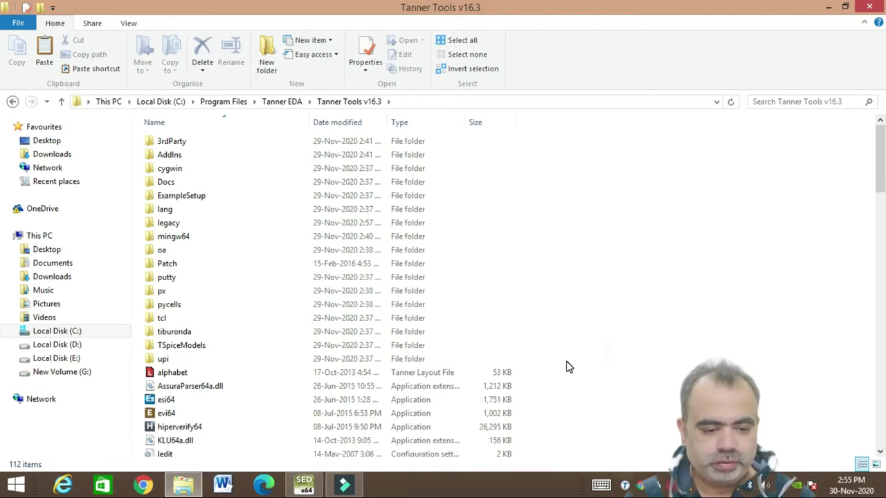
pyautogui.click(176, 225)
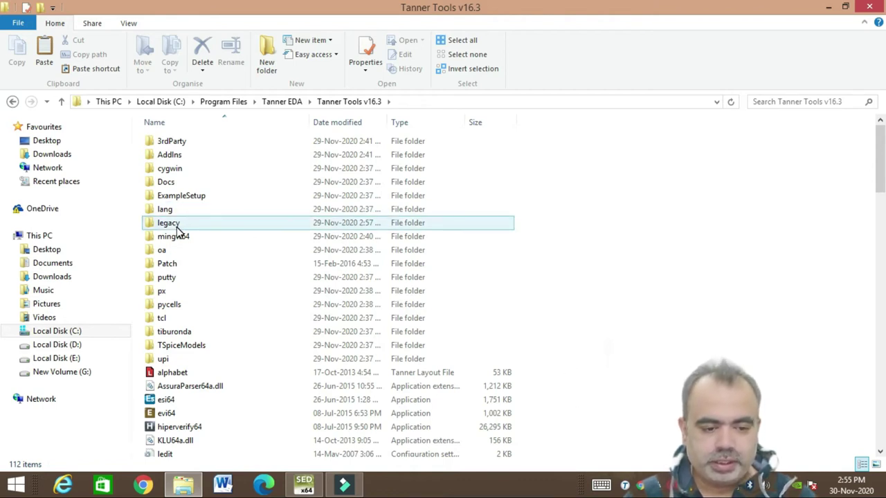
pyautogui.doubleClick(176, 230)
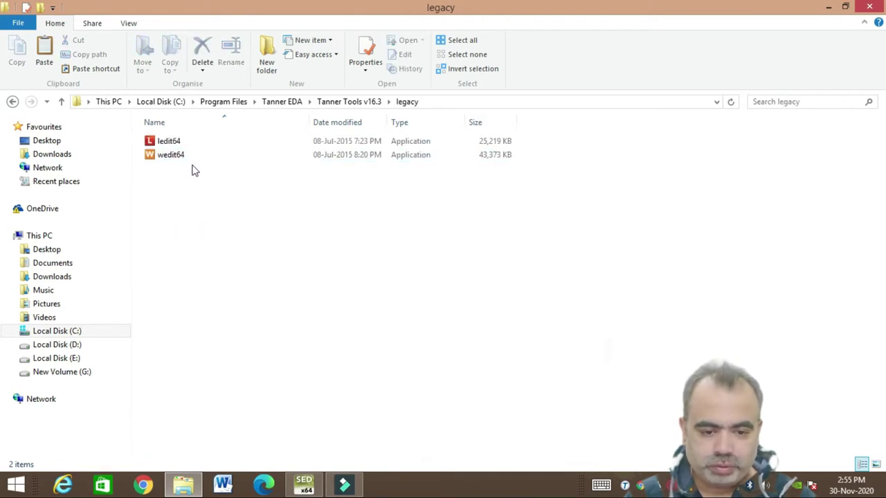
# - Return to Tanner Tools v16.3 and skim its file list from esi64 to the ledit and w files
pyautogui.click(351, 104)
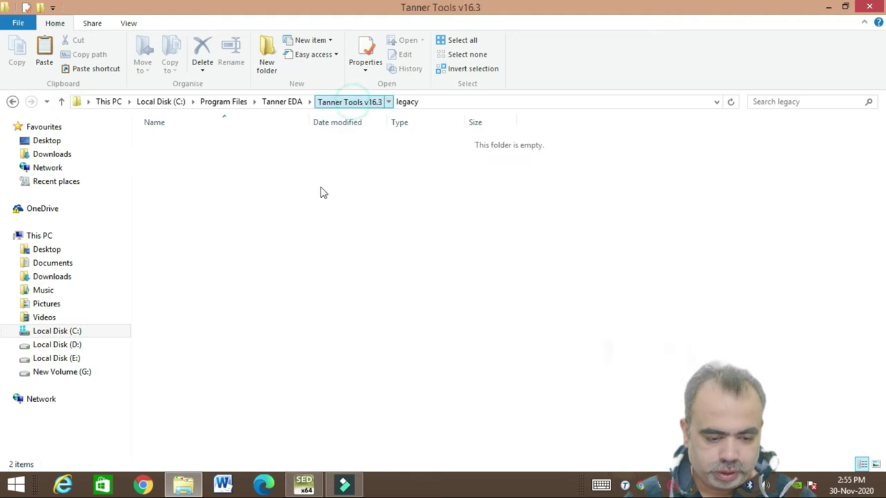
pyautogui.scroll(-1, 242, 368)
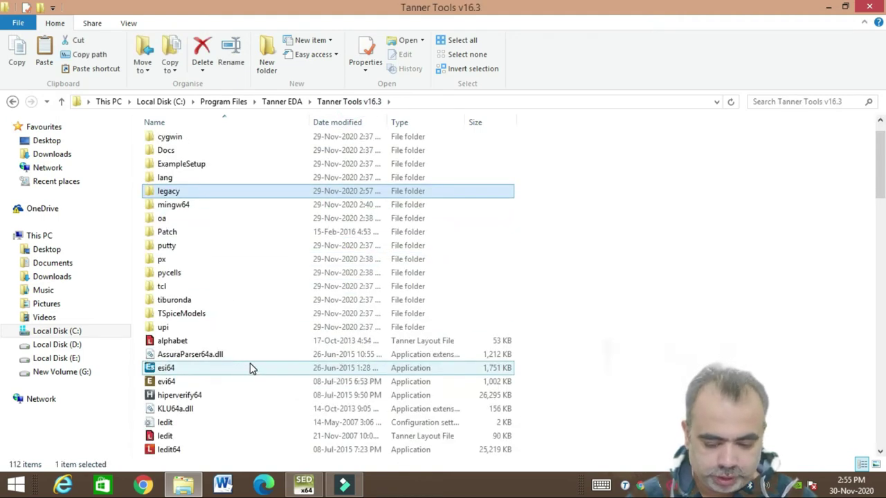
pyautogui.click(251, 368)
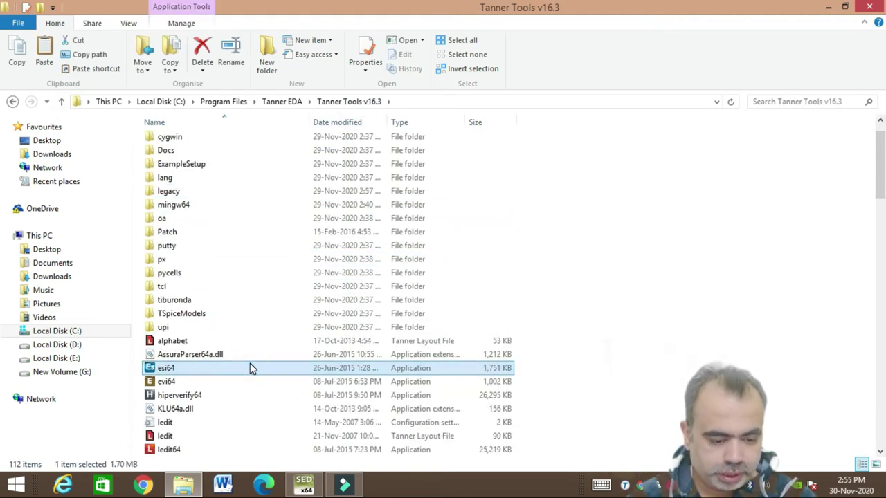
pyautogui.press('l')
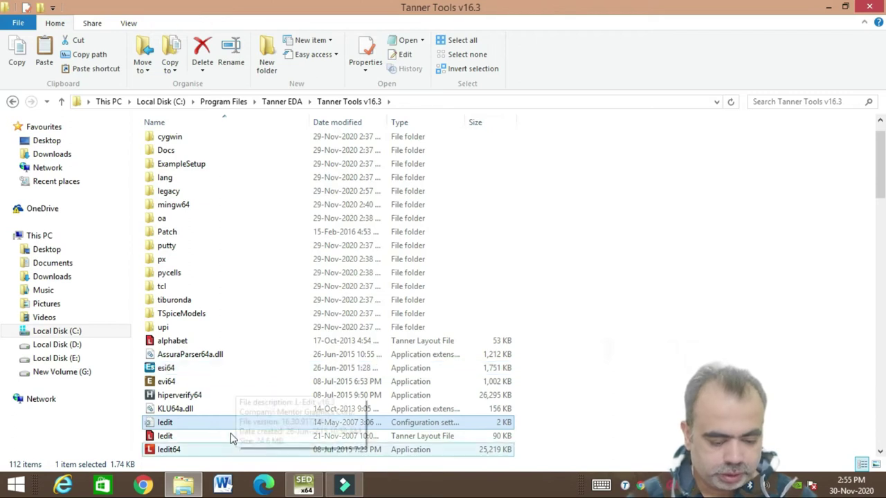
pyautogui.click(238, 371)
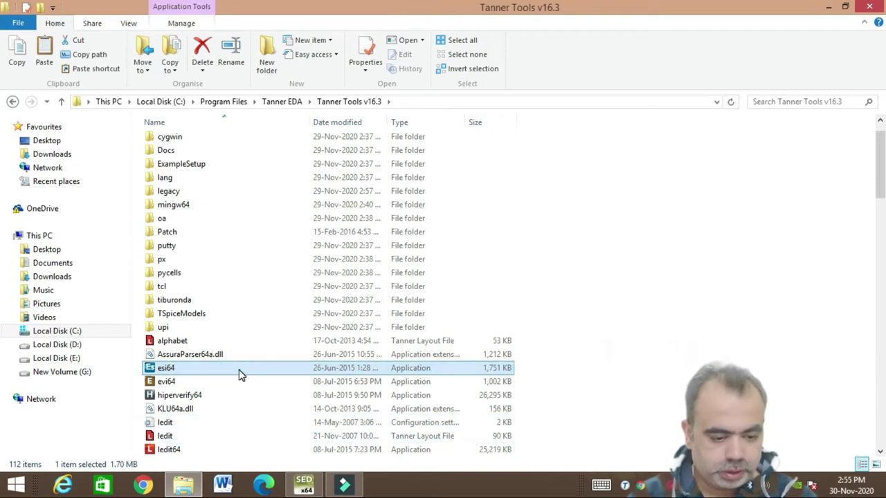
pyautogui.press('w')
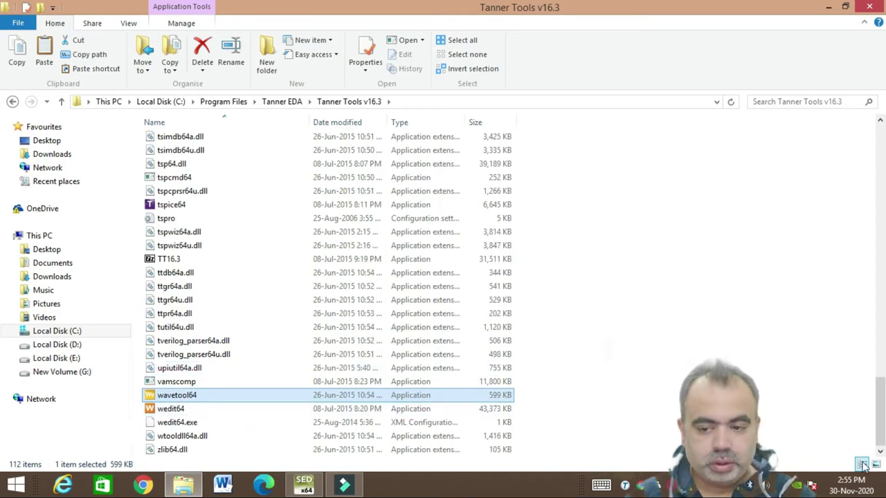
pyautogui.moveTo(880, 436); pyautogui.dragTo(881, 152)
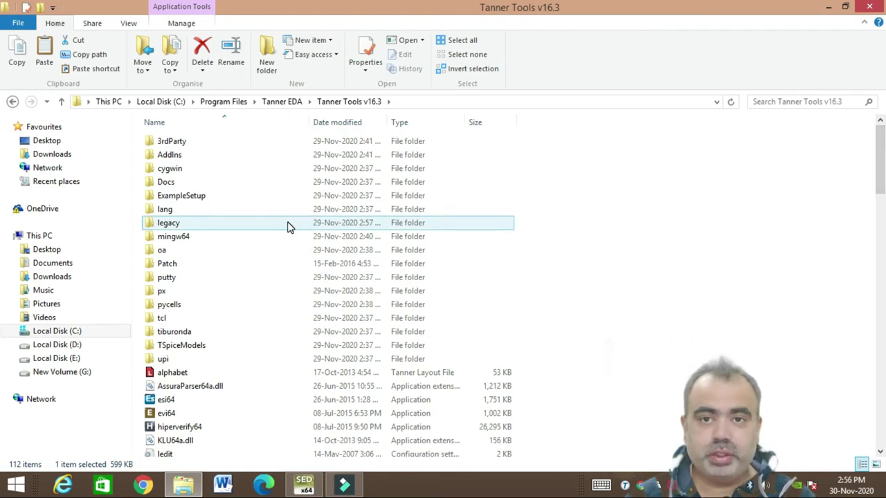
# - Open the installed legacy folder with ledit64 and wedit64, minimizing and restoring the window
pyautogui.doubleClick(189, 225)
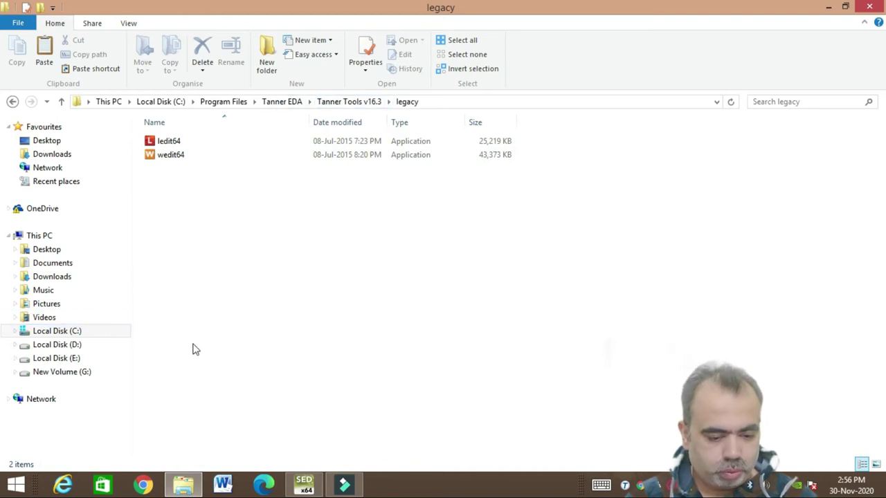
pyautogui.click(182, 484)
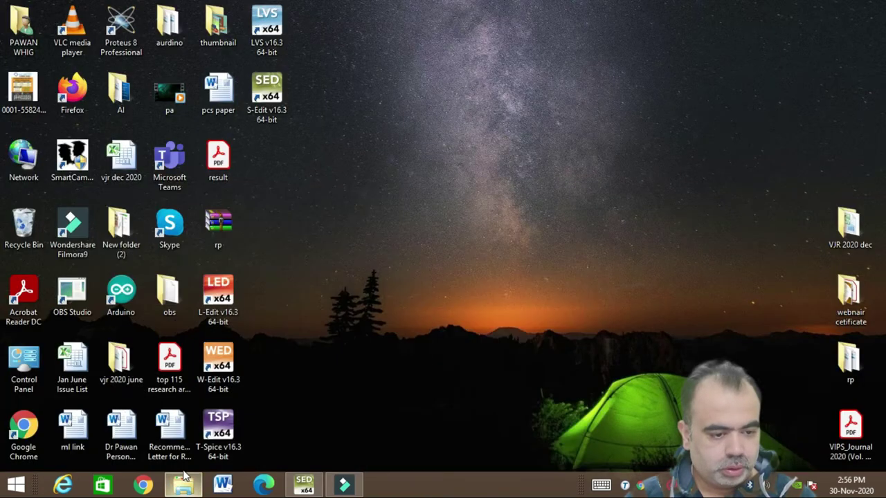
pyautogui.click(182, 484)
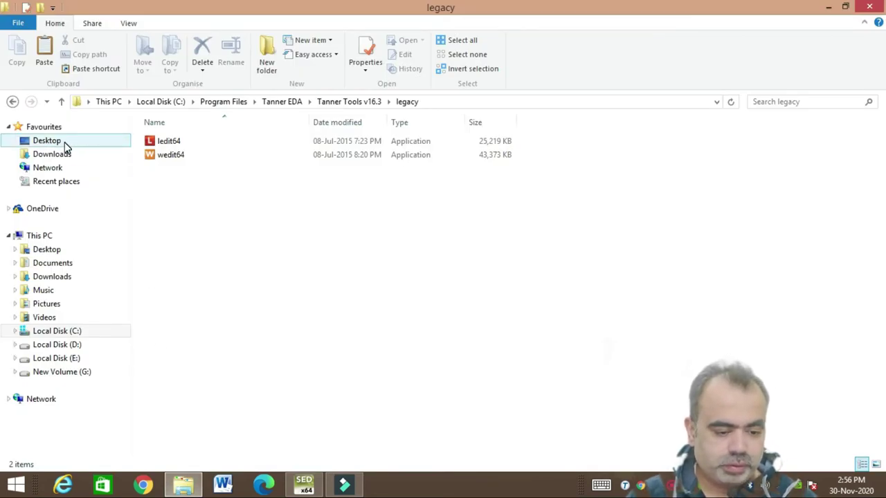
# - Browse Downloads > Tanner EDA Software 2020 > UMC 05um technology files, then return to Local Disk (C:)
pyautogui.click(61, 330)
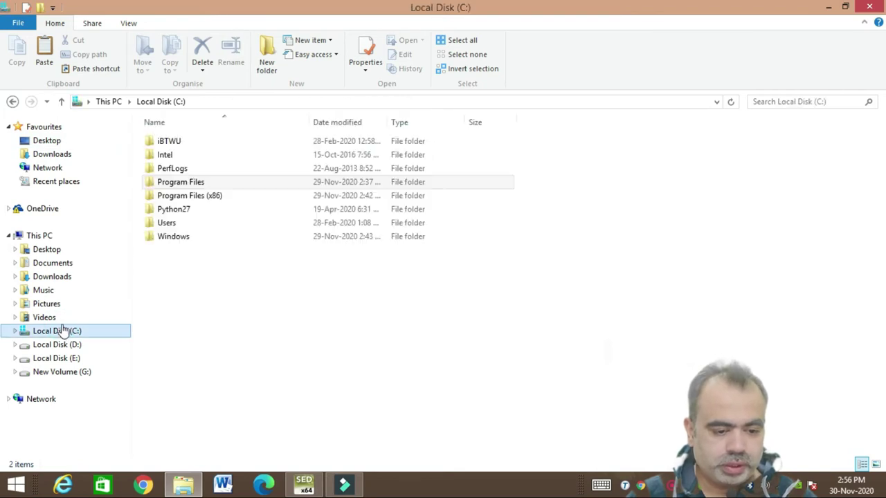
pyautogui.click(68, 277)
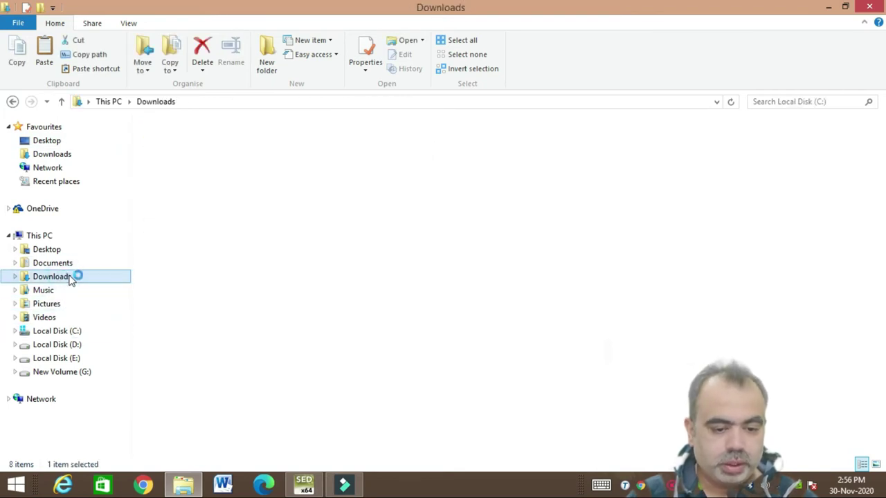
pyautogui.doubleClick(250, 156)
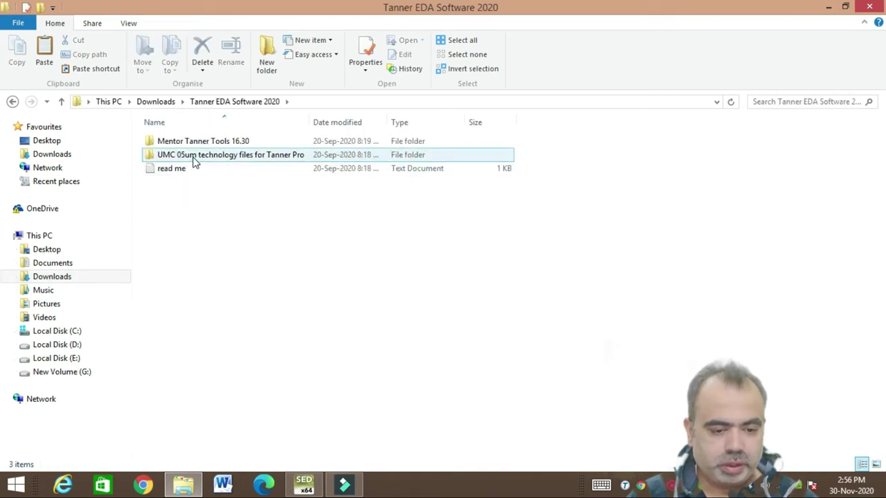
pyautogui.click(194, 160)
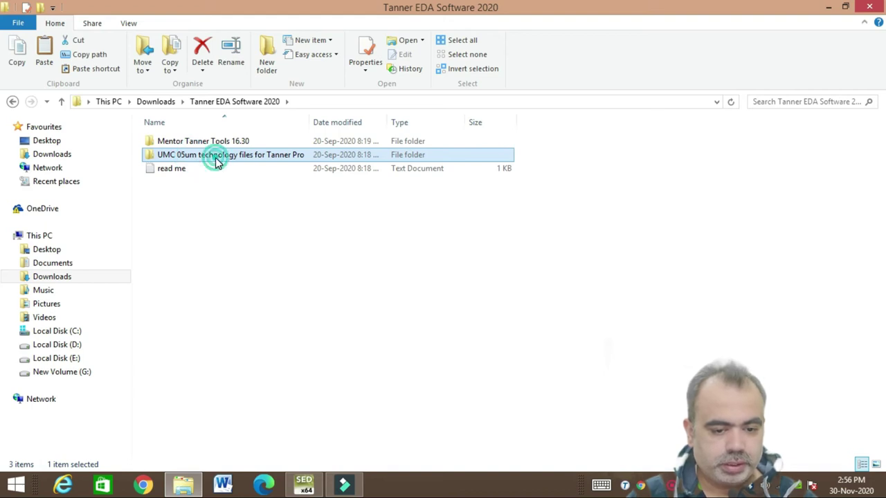
pyautogui.doubleClick(217, 158)
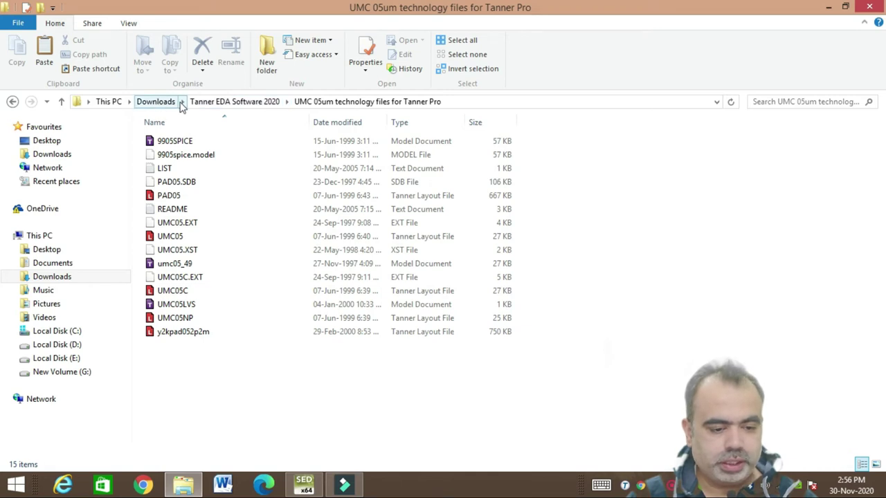
pyautogui.click(49, 332)
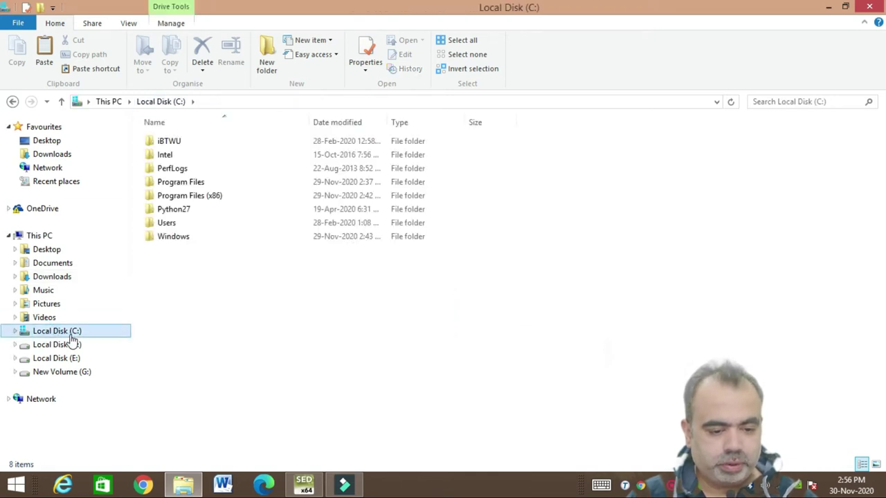
# - Check the installed Tanner Tools v16.3 Patch folder, go back, and close the Explorer window
pyautogui.doubleClick(192, 183)
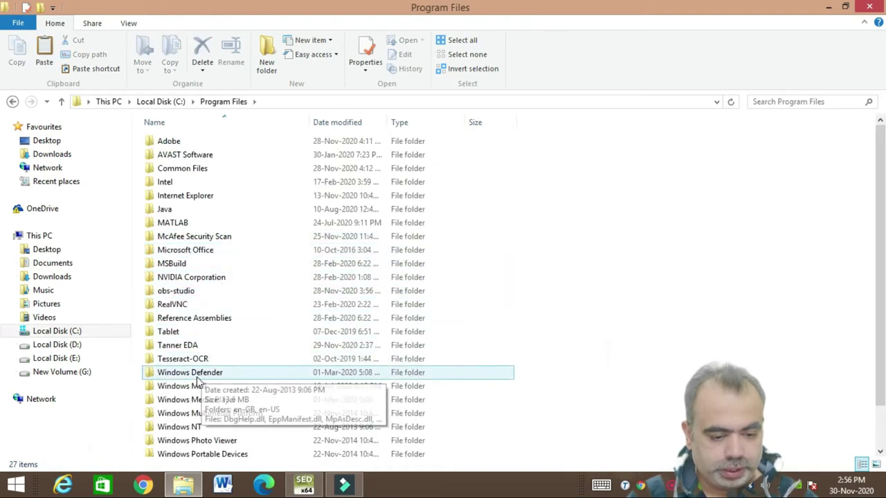
pyautogui.doubleClick(198, 348)
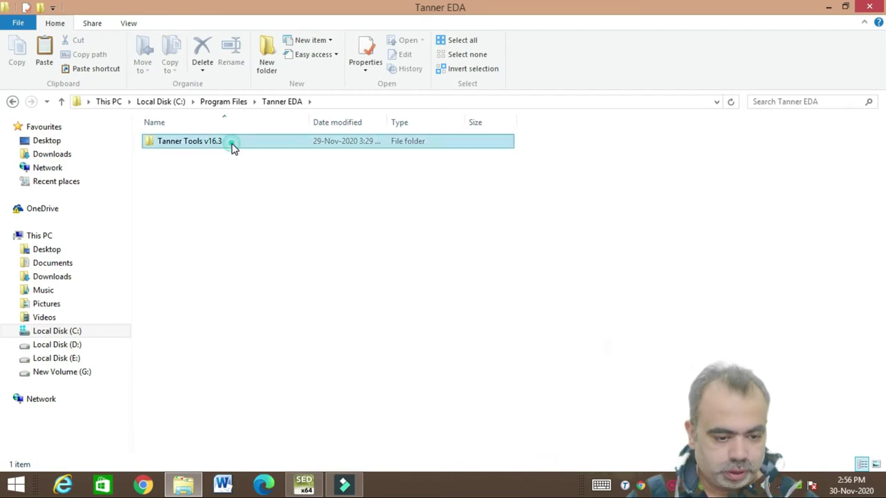
pyautogui.doubleClick(233, 143)
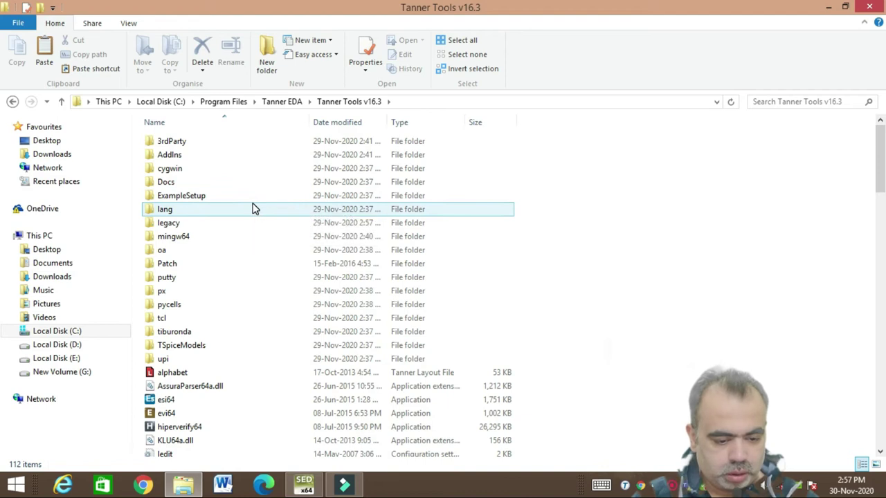
pyautogui.scroll(-5, 254, 218)
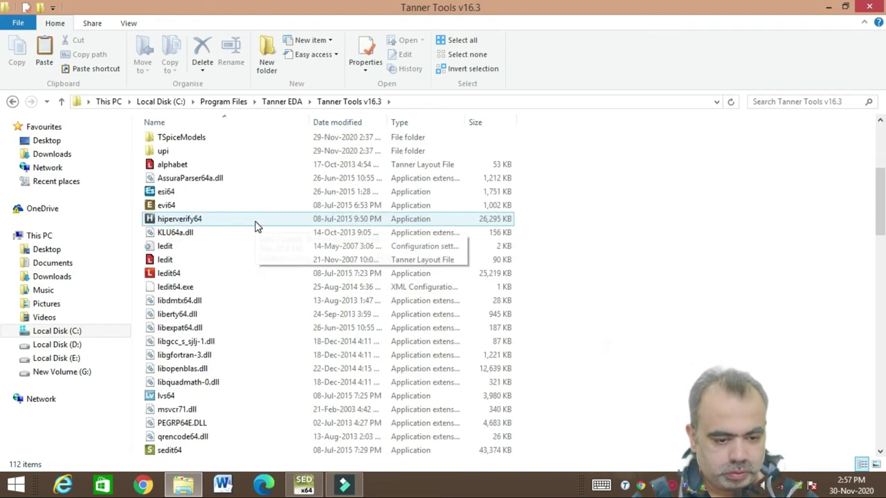
pyautogui.scroll(5, 256, 226)
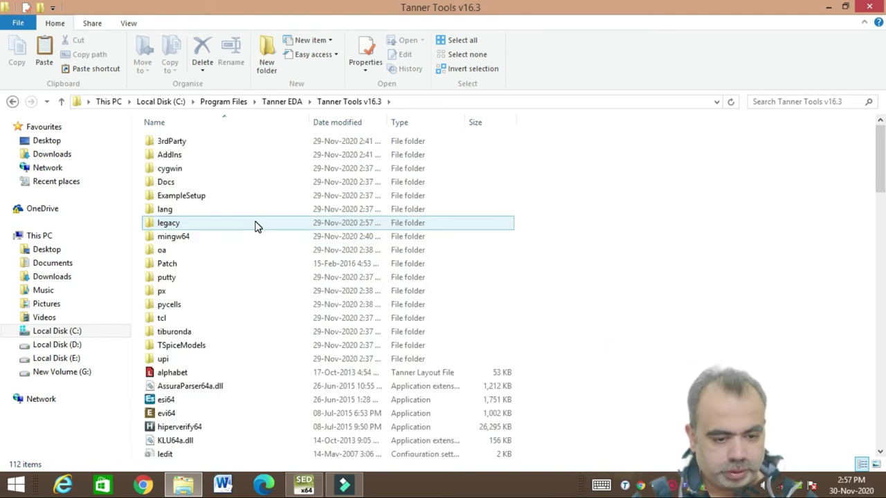
pyautogui.doubleClick(224, 267)
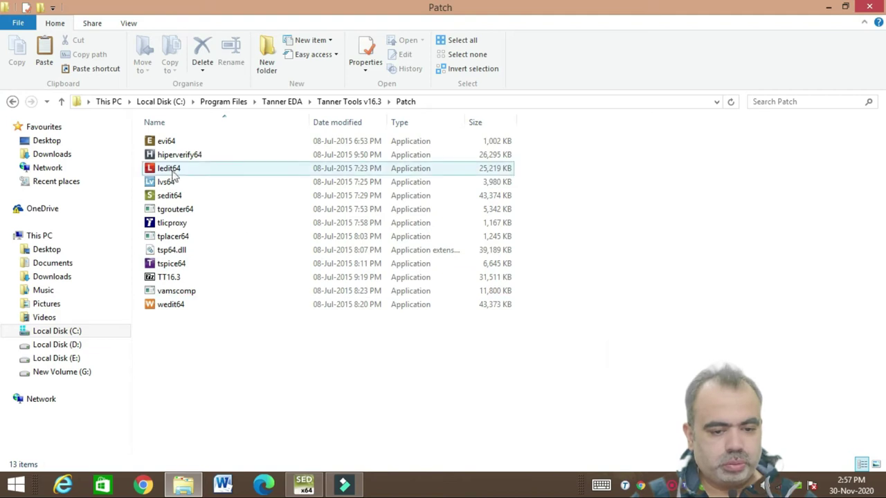
pyautogui.click(13, 101)
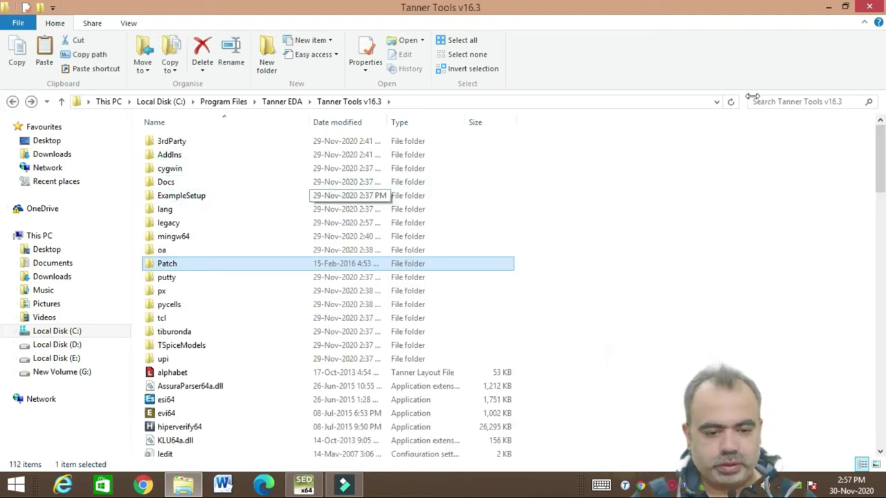
pyautogui.click(869, 7)
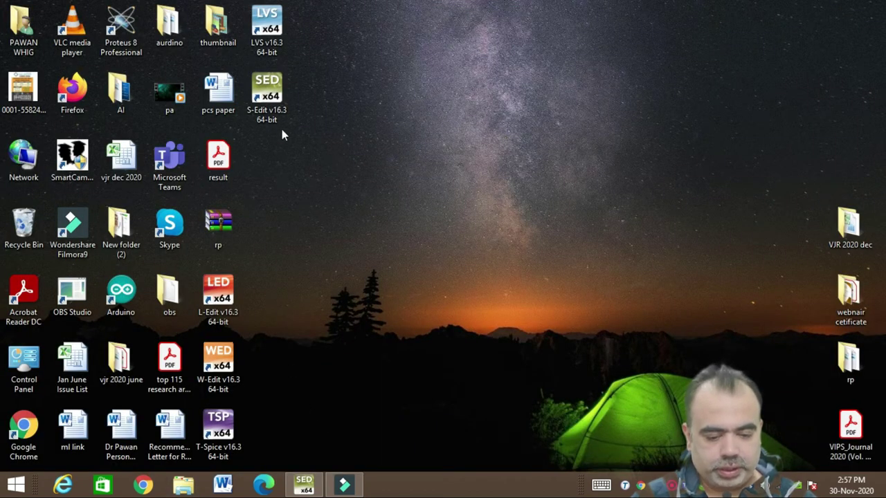
# - Close the running S-Edit, relaunch S-Edit v16.3 from its desktop shortcut, then close it again
pyautogui.rightClick(307, 487)
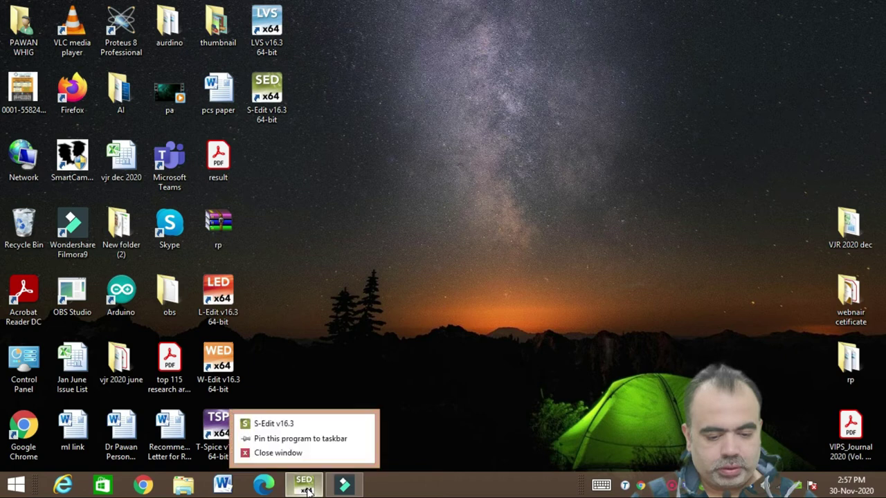
pyautogui.click(312, 452)
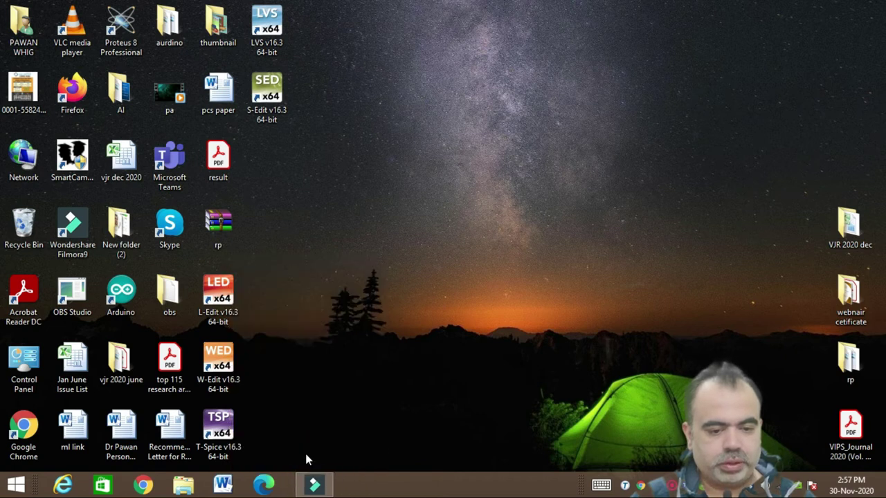
pyautogui.click(269, 104)
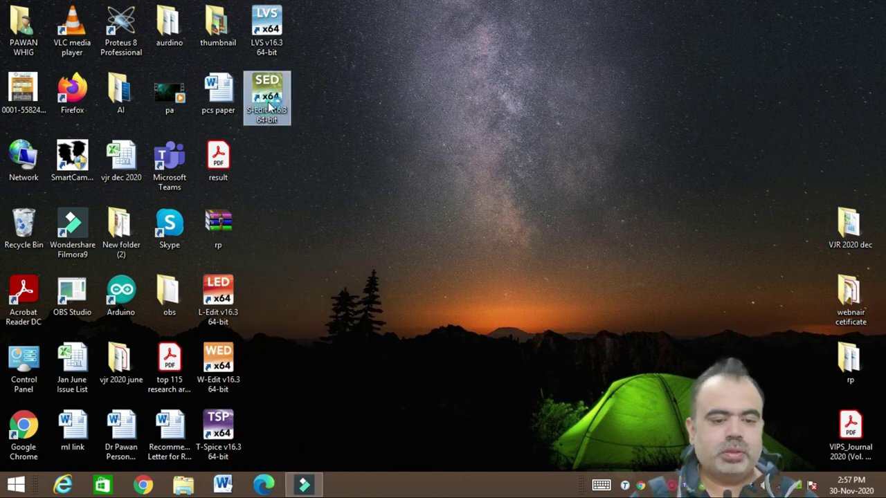
pyautogui.doubleClick(269, 104)
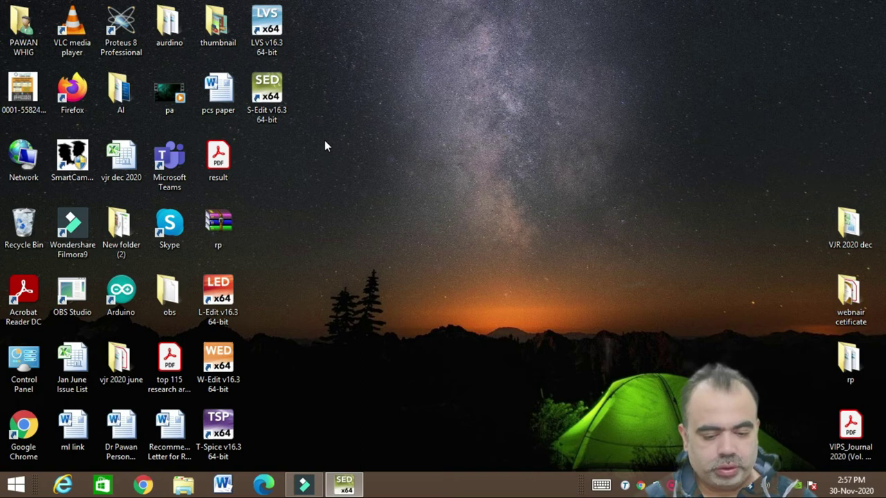
pyautogui.click(343, 484)
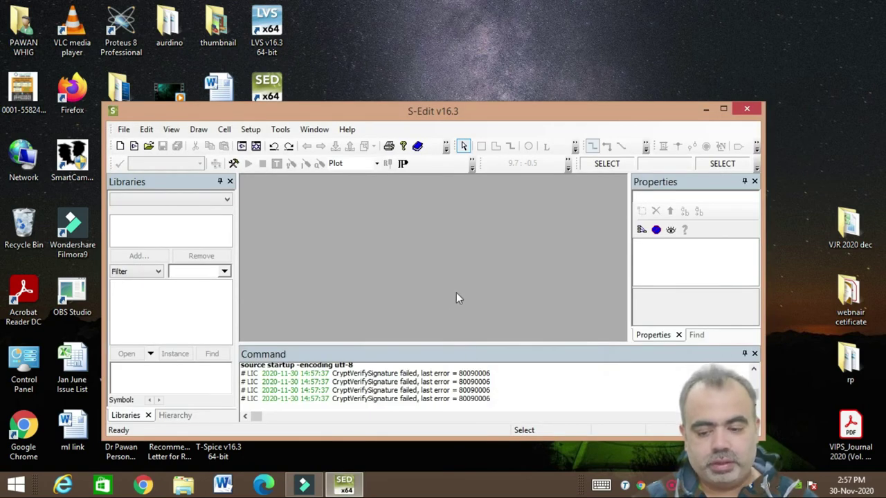
pyautogui.click(738, 106)
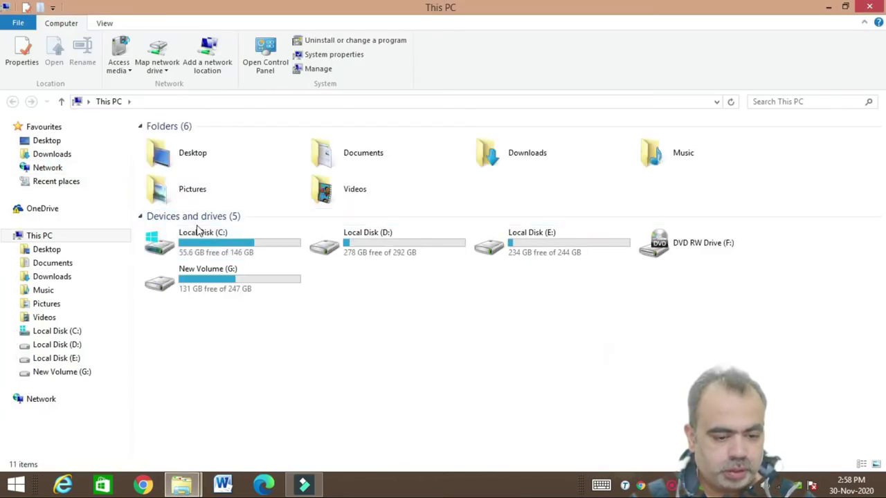
# - Open Downloads > Tanner EDA Software 2020 and read the read me note
pyautogui.click(72, 280)
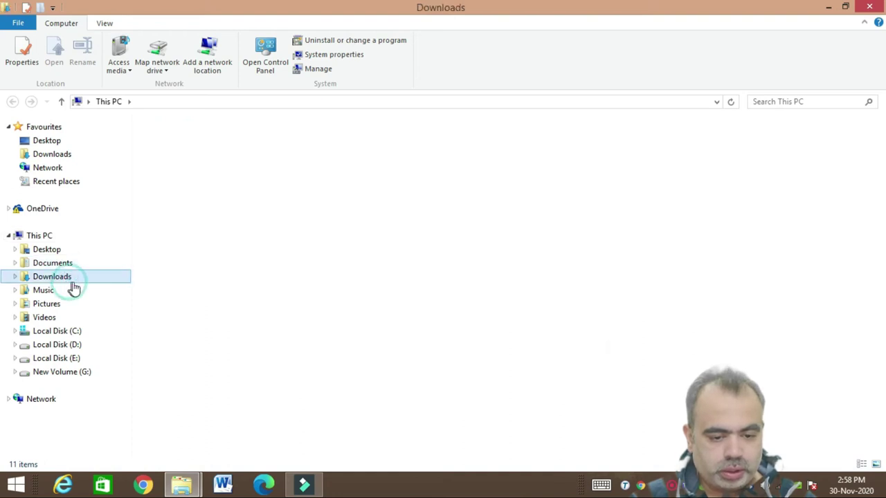
pyautogui.click(235, 188)
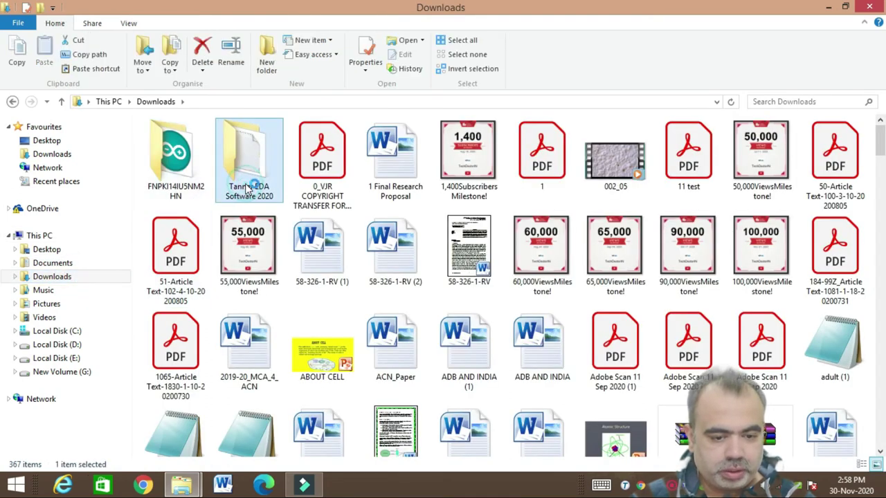
pyautogui.doubleClick(246, 190)
pyautogui.doubleClick(184, 173)
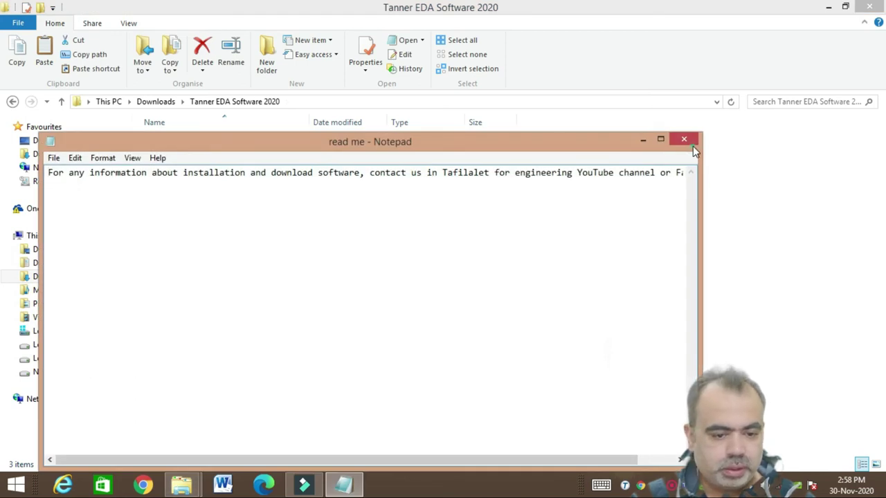
pyautogui.click(683, 142)
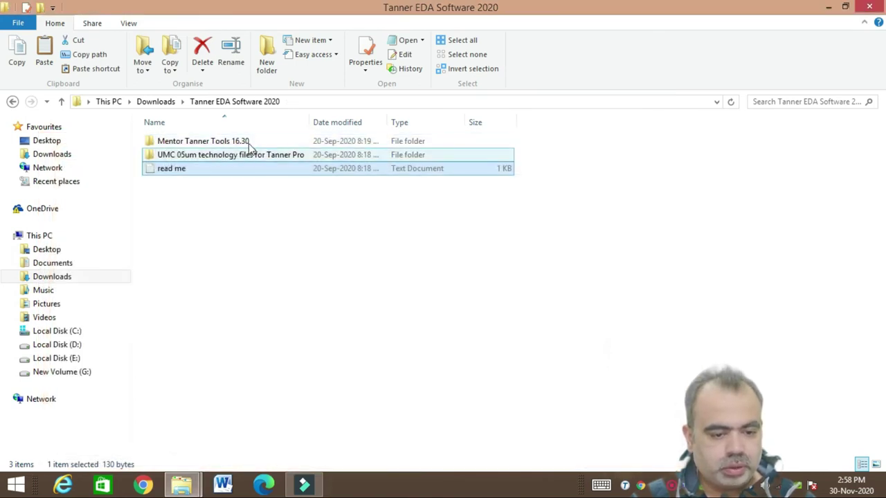
# - Open Mentor Tanner Tools 16.30, look into the 64Bit folder, then open Patch
pyautogui.doubleClick(249, 143)
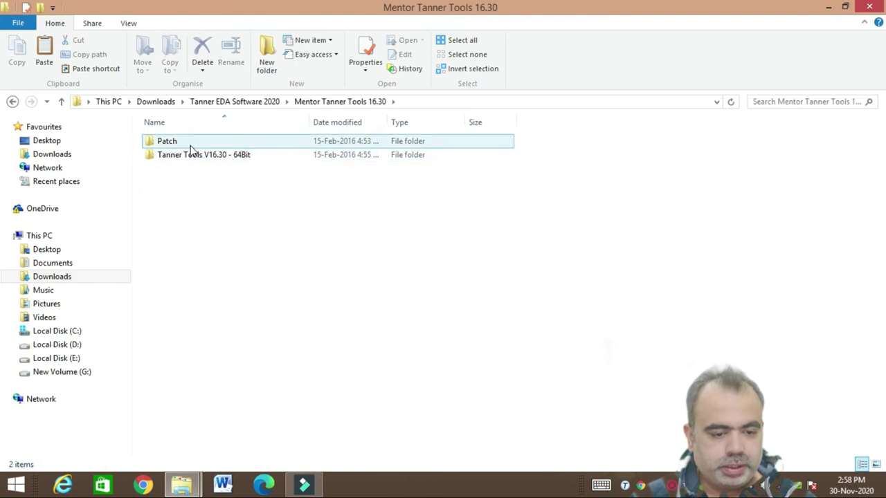
pyautogui.doubleClick(212, 158)
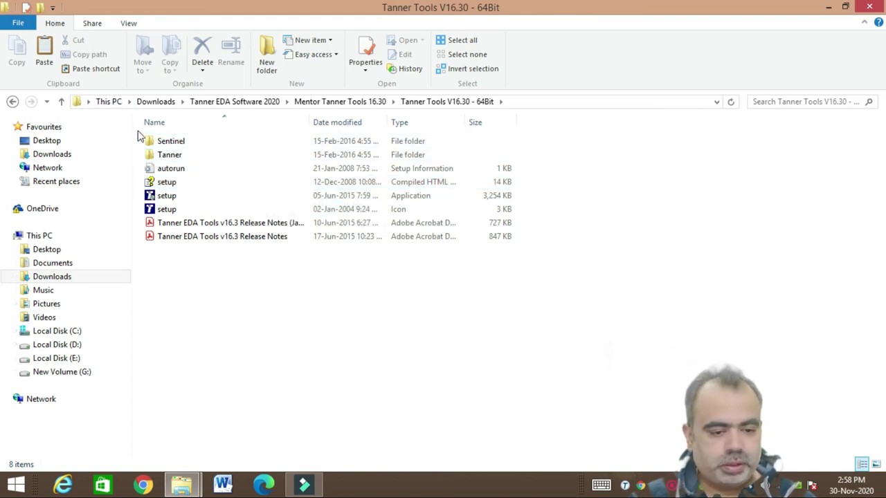
pyautogui.click(12, 102)
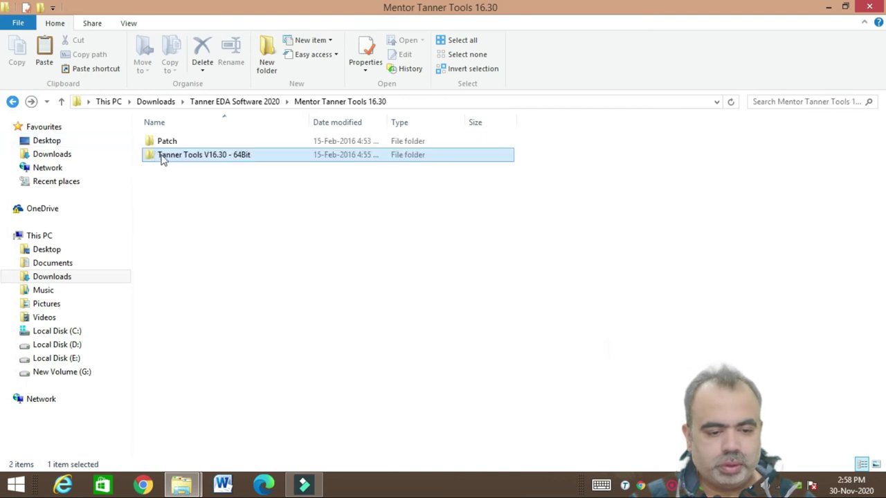
pyautogui.doubleClick(176, 144)
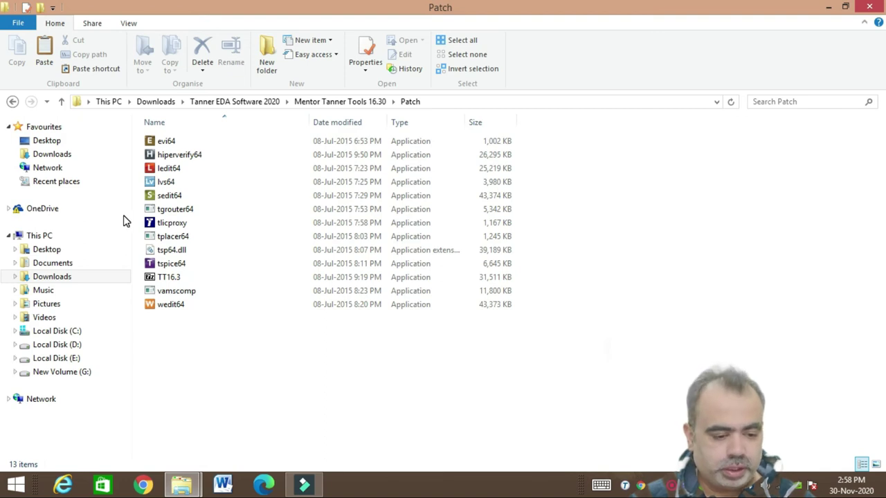
# - Browse Local Disk (C:) to Program Files\Tanner EDA\Tanner Tools v16.3
pyautogui.click(57, 332)
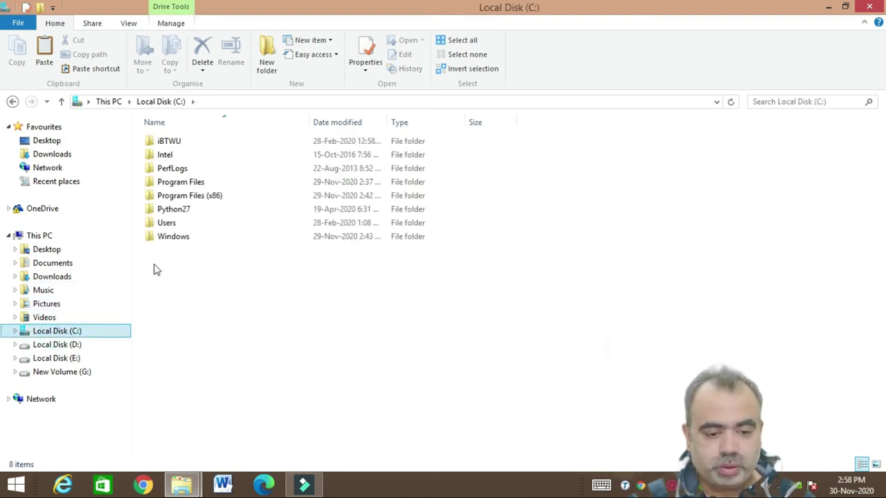
pyautogui.doubleClick(176, 182)
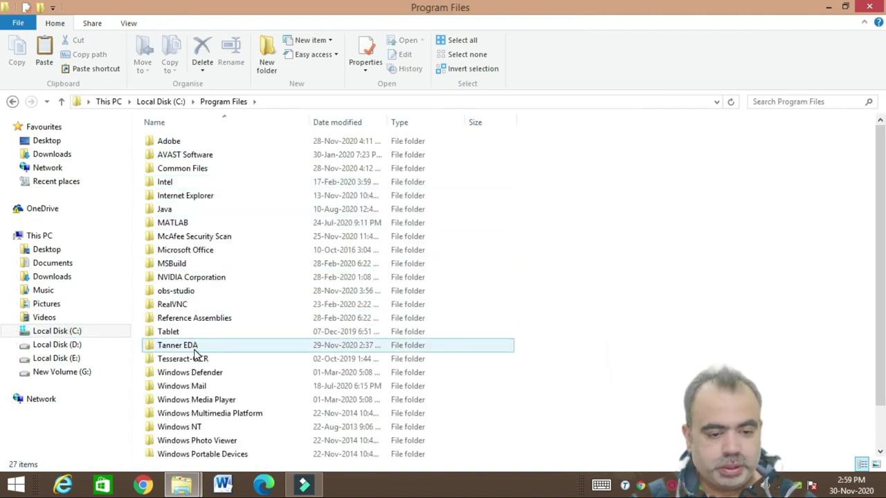
pyautogui.doubleClick(196, 345)
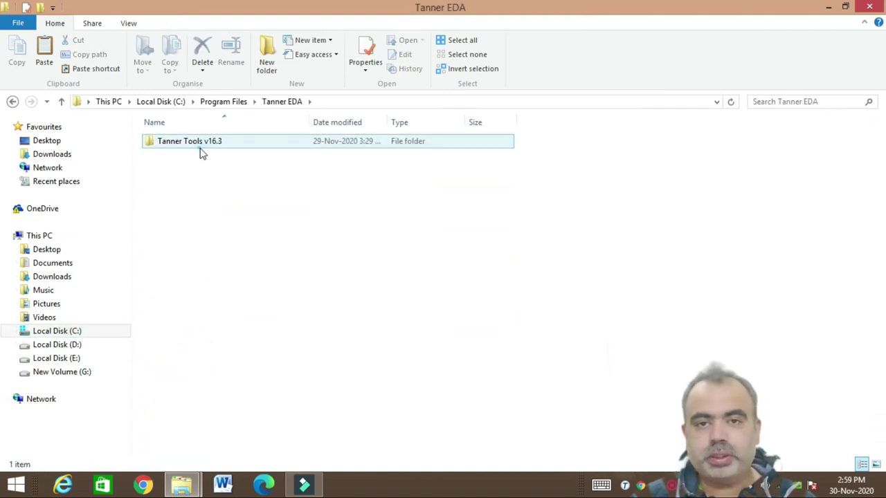
pyautogui.doubleClick(197, 150)
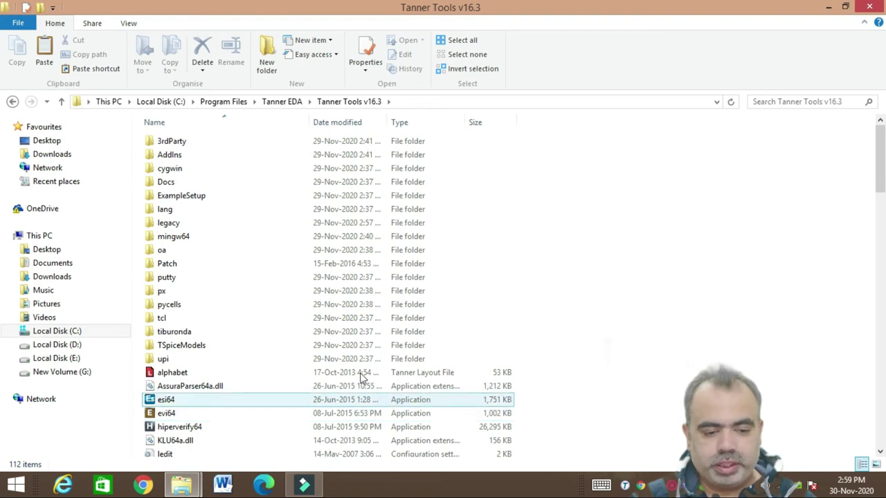
pyautogui.doubleClick(184, 224)
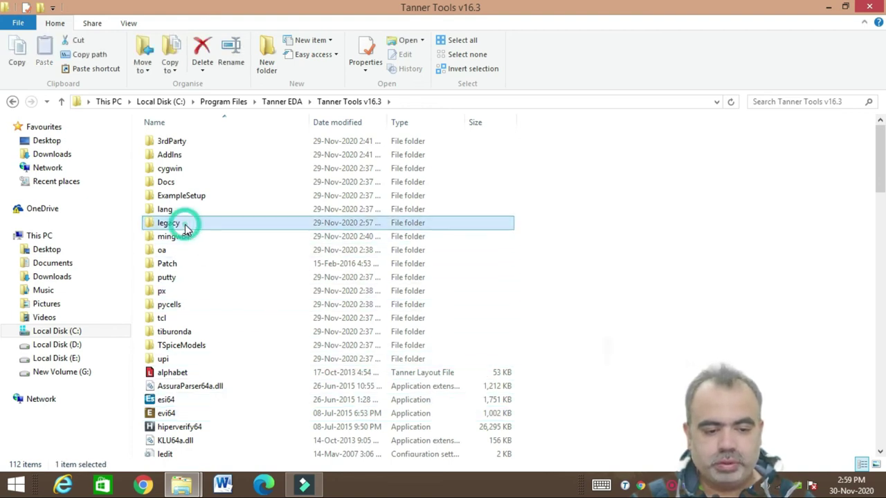